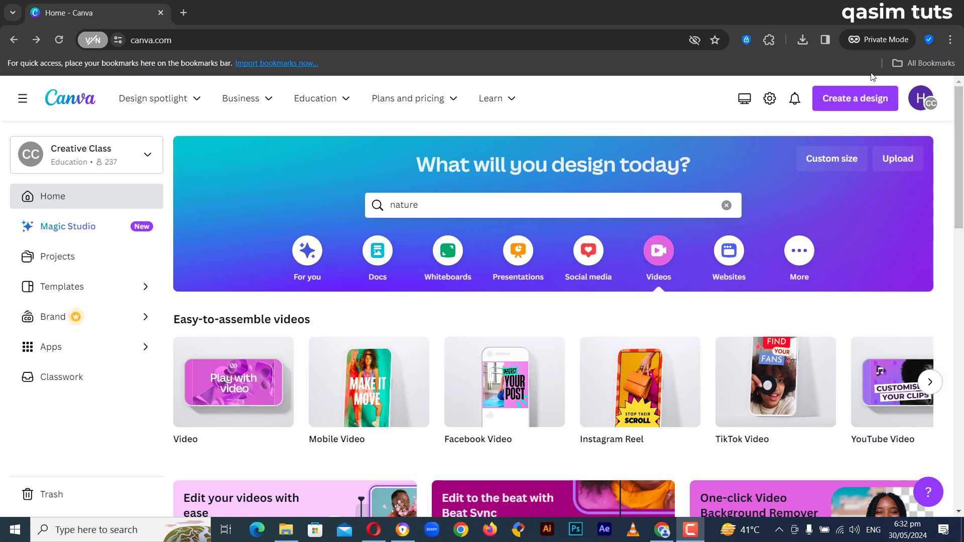
Step: Create a new custom-size design of 1920 × 1080 px
{"action": "left_click", "coordinate": [843, 99]}
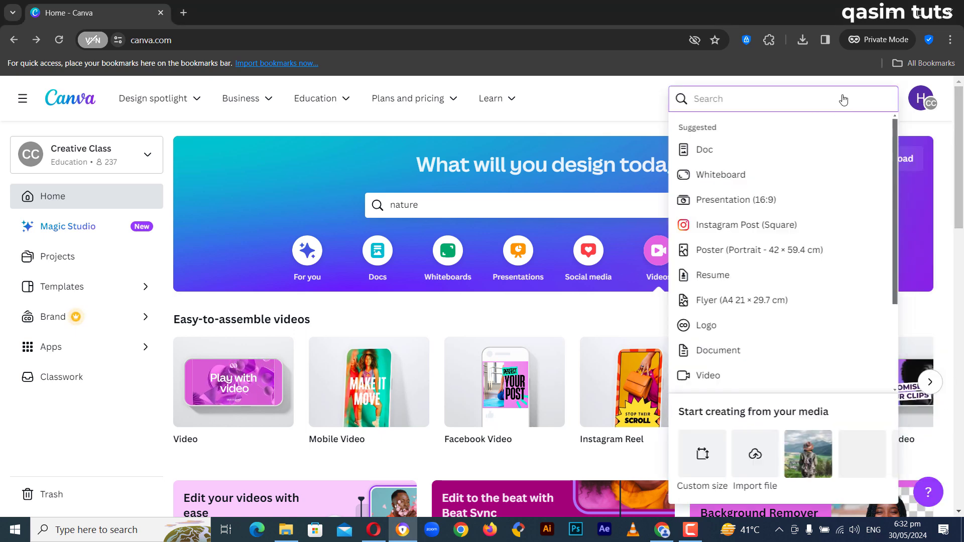
{"action": "left_click", "coordinate": [703, 461]}
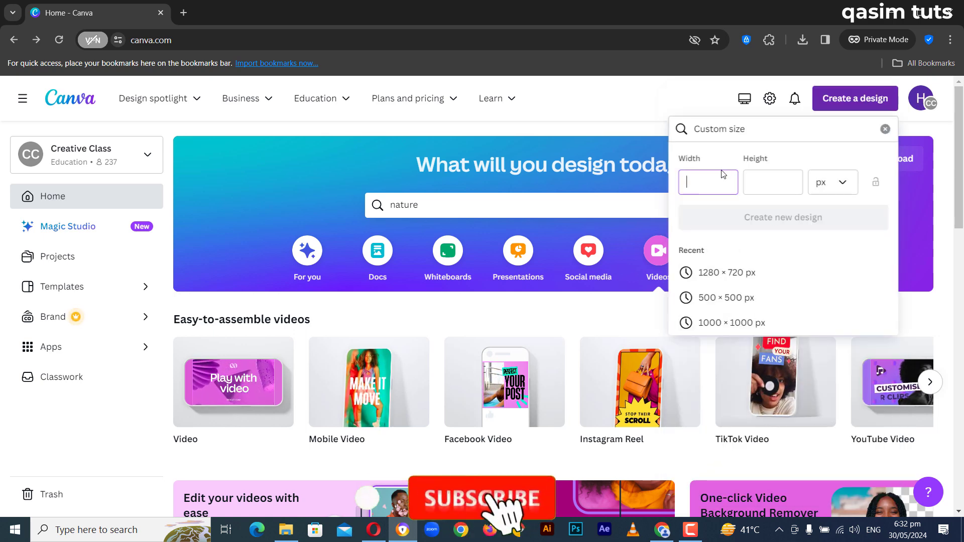
{"action": "type", "text": "1920"}
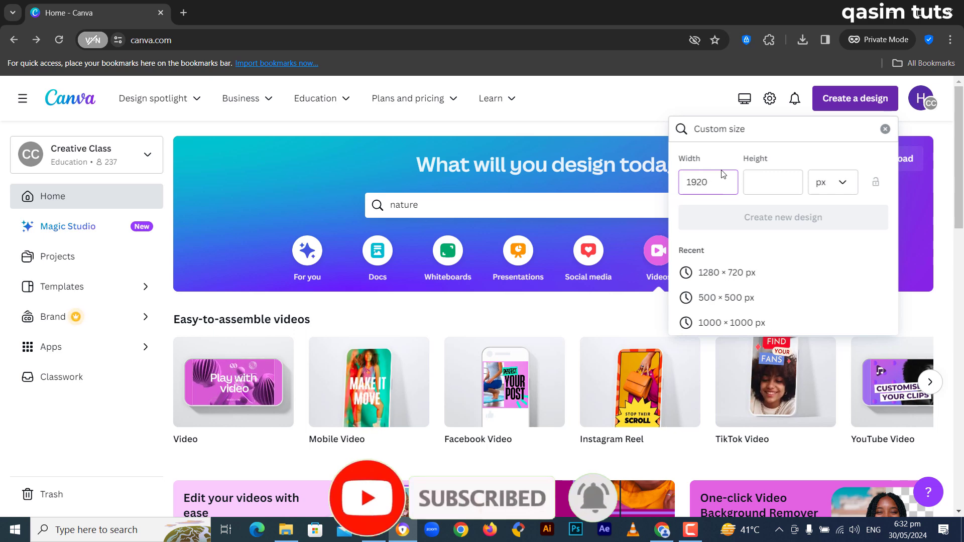
{"action": "key", "text": "Tab"}
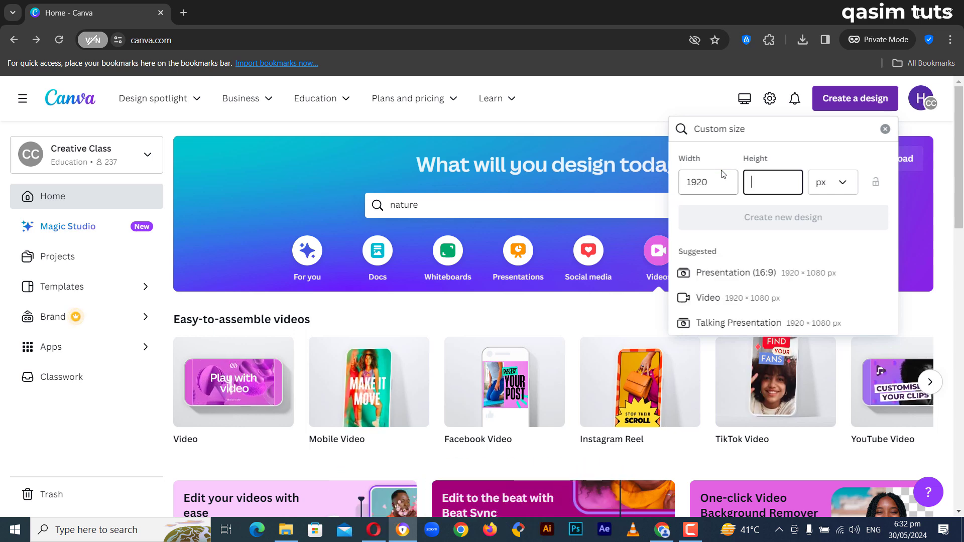
{"action": "type", "text": "1080"}
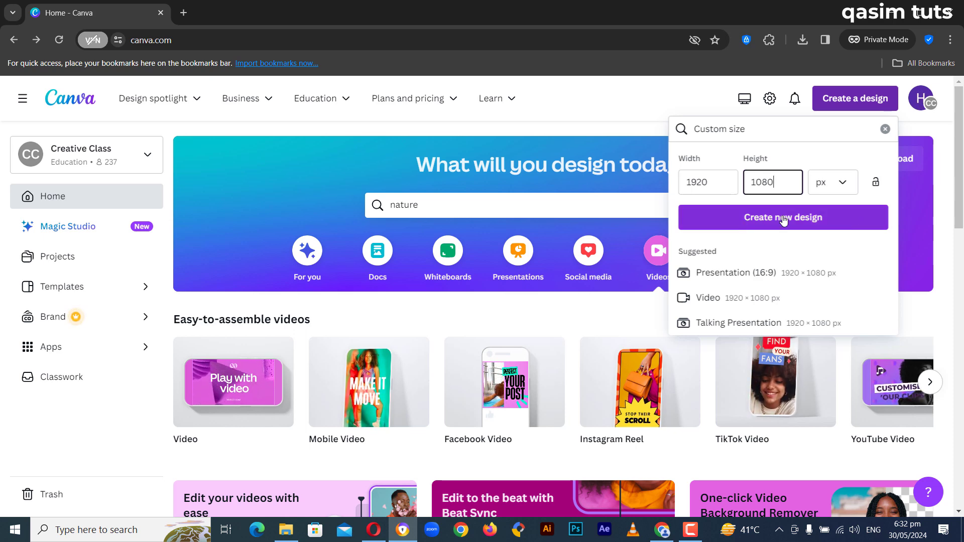
{"action": "left_click", "coordinate": [761, 217]}
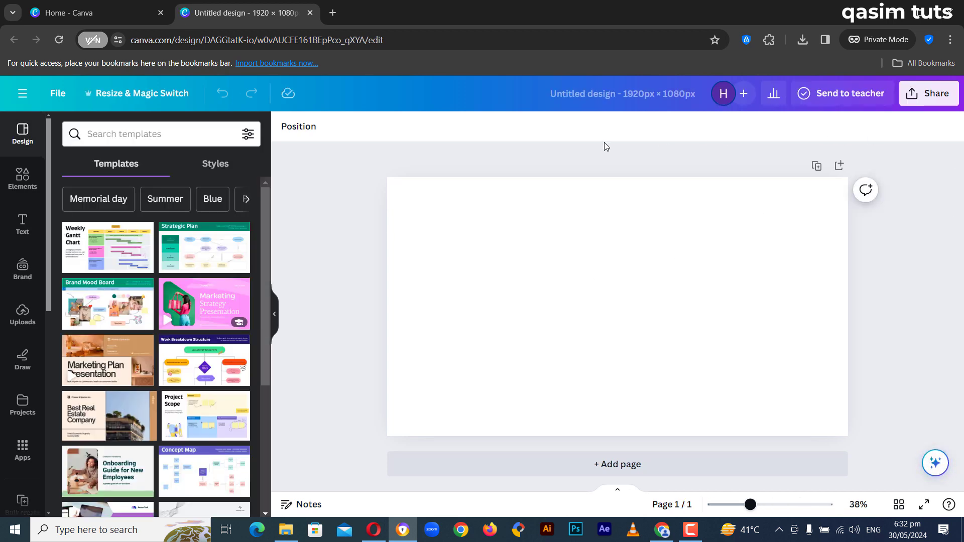
Step: Add the uploaded photo of the hiker in the mountains and enlarge it to fill the whole page
{"action": "left_click", "coordinate": [21, 317]}
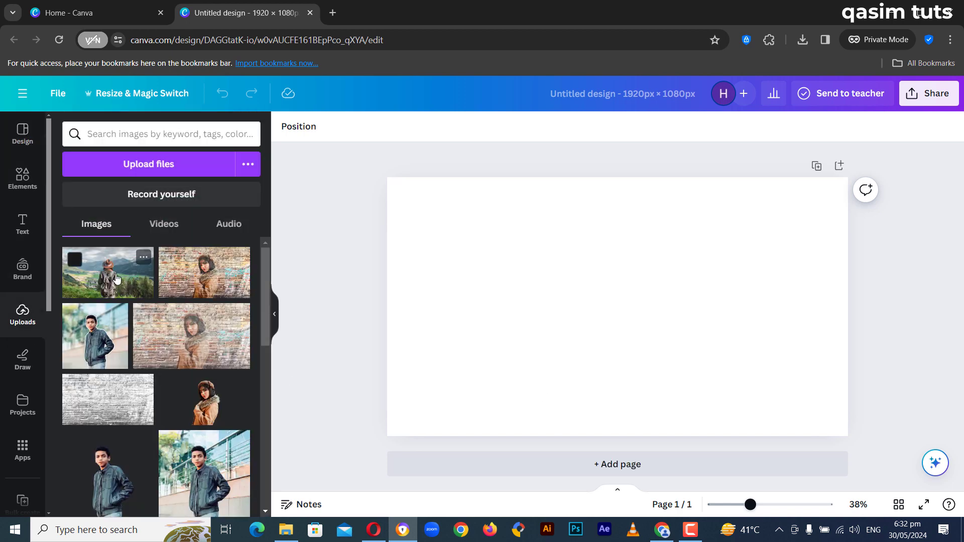
{"action": "left_click", "coordinate": [127, 282]}
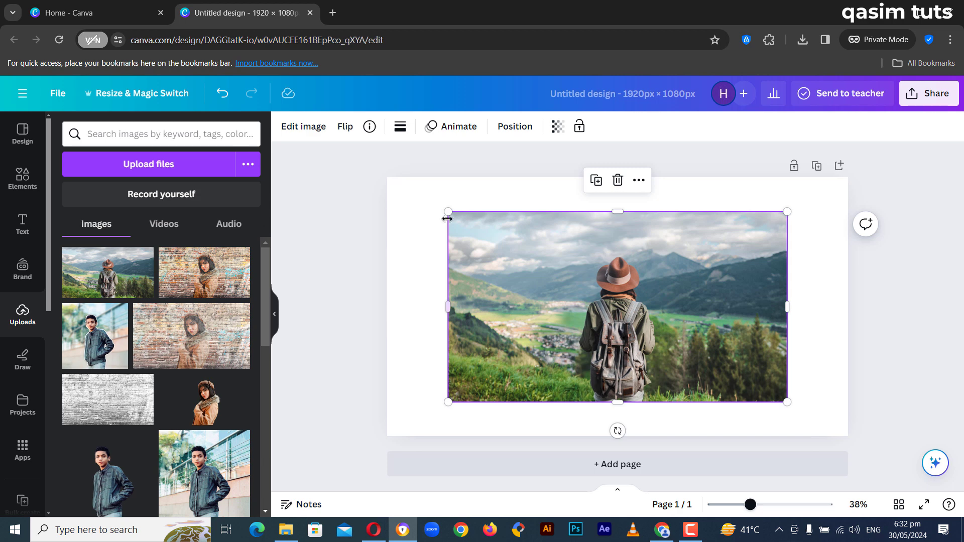
{"action": "left_click_drag", "start_coordinate": [446, 212], "coordinate": [381, 190]}
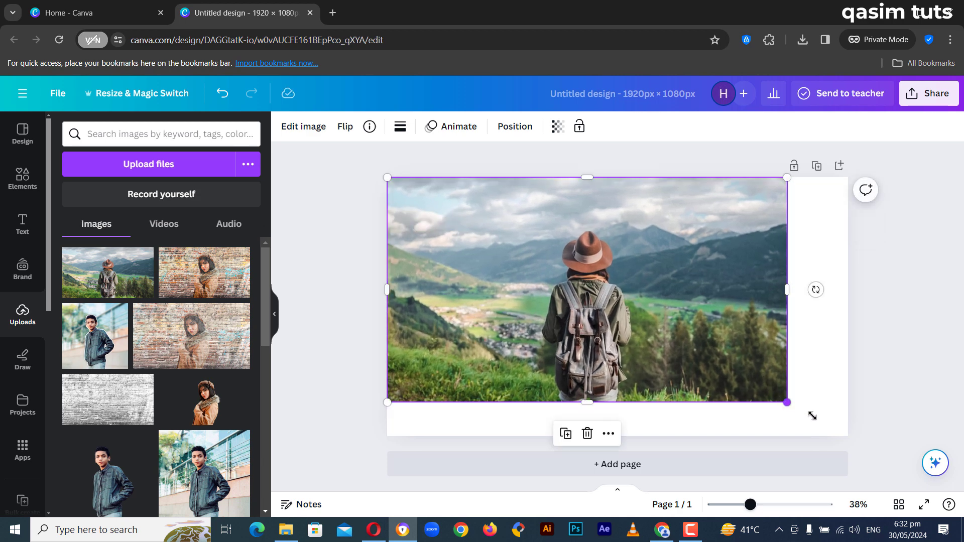
{"action": "left_click_drag", "start_coordinate": [786, 402], "coordinate": [849, 435]}
{"action": "left_click", "coordinate": [895, 315]}
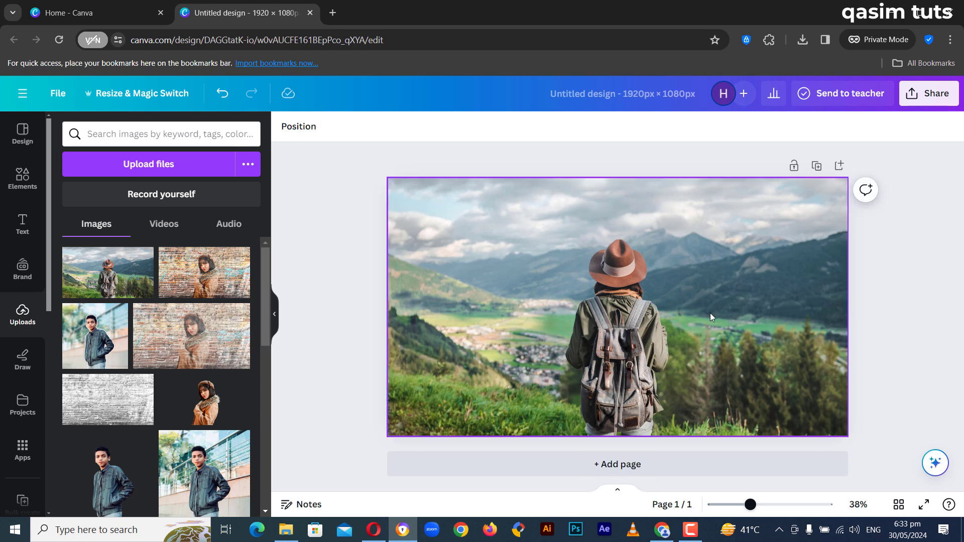
Step: Separate the hiker from the mountain photo with Magic Grab, using click selection on the figure
{"action": "left_click", "coordinate": [669, 309]}
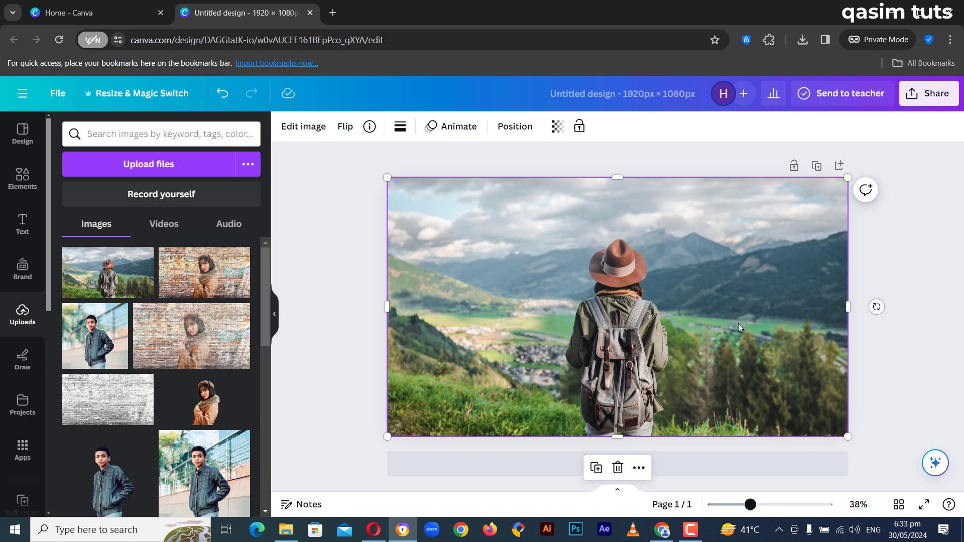
{"action": "left_click", "coordinate": [878, 254]}
{"action": "left_click", "coordinate": [705, 265]}
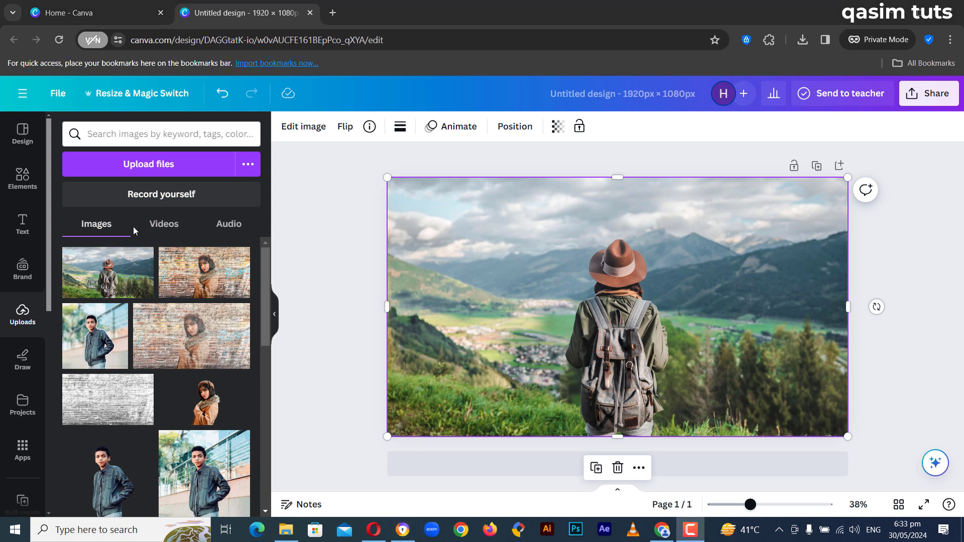
{"action": "left_click", "coordinate": [305, 126]}
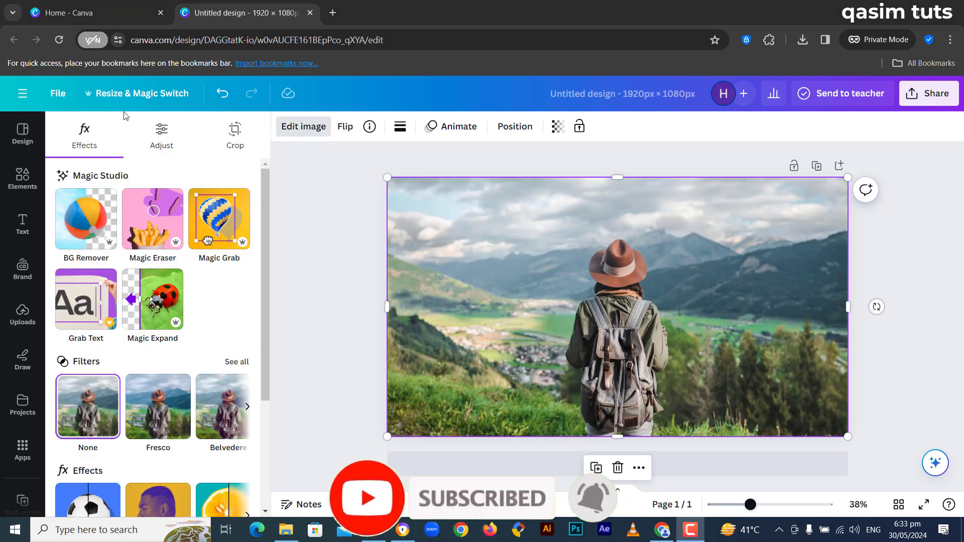
{"action": "left_click", "coordinate": [216, 221]}
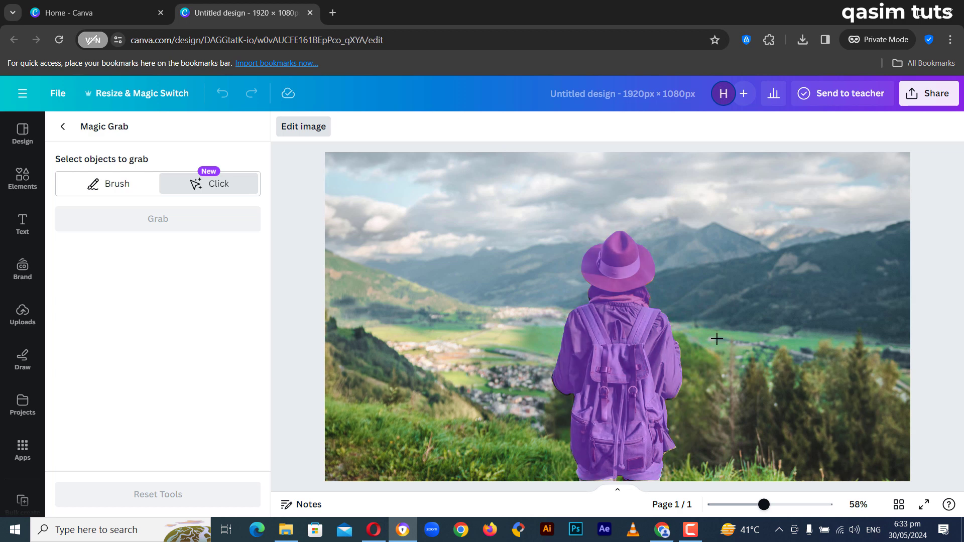
{"action": "left_click", "coordinate": [634, 358]}
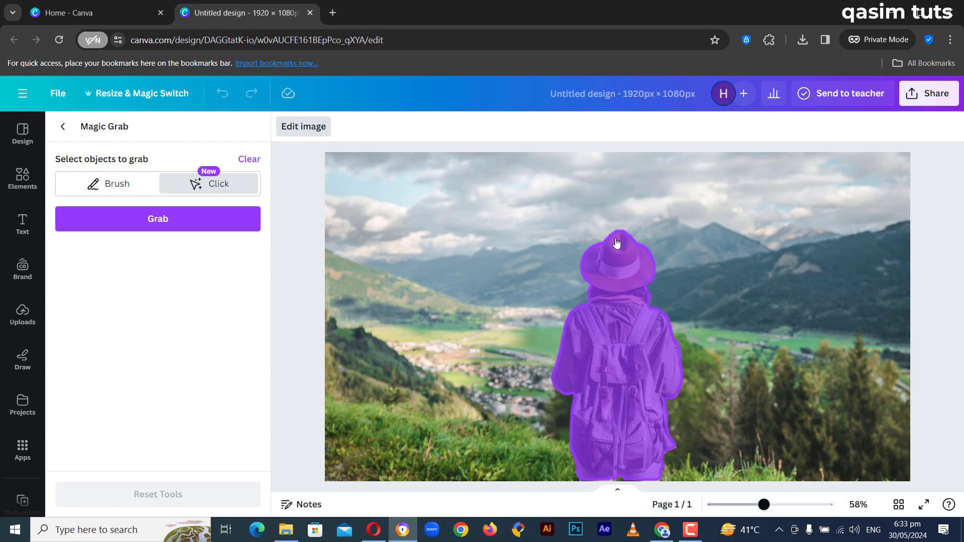
{"action": "left_click", "coordinate": [172, 227]}
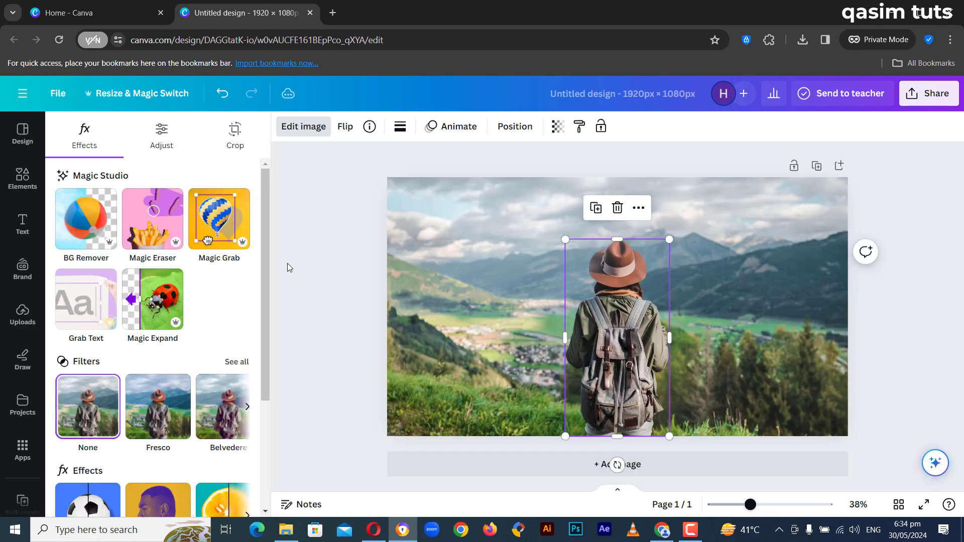
Step: Select the background and the grabbed hiker in turn to check that they are separate elements
{"action": "left_click", "coordinate": [499, 222]}
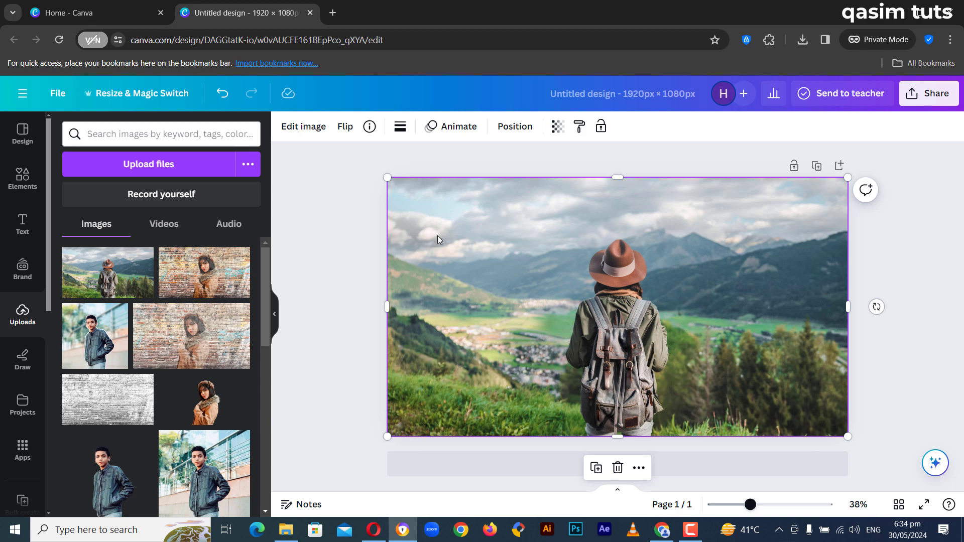
{"action": "left_click", "coordinate": [638, 290]}
{"action": "left_click", "coordinate": [359, 199]}
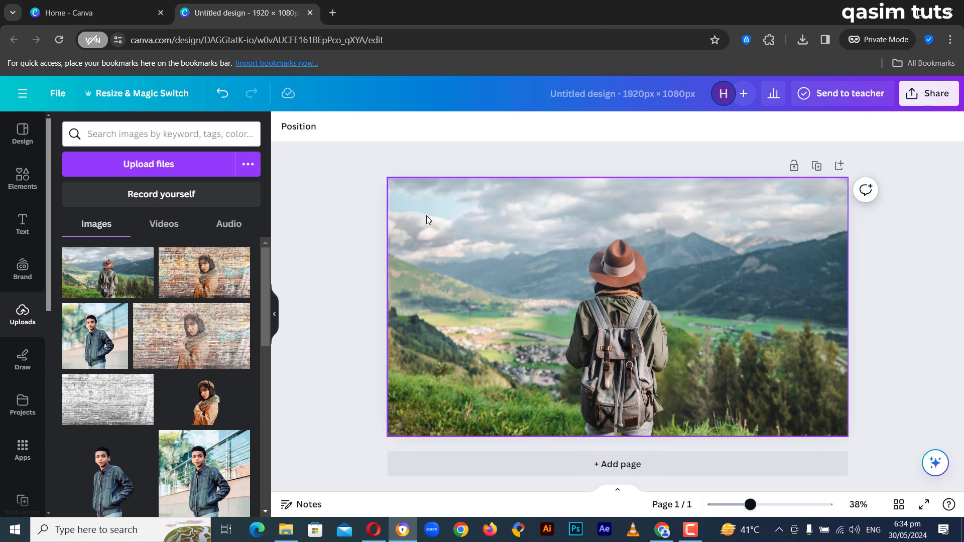
{"action": "left_click", "coordinate": [428, 216]}
{"action": "left_click", "coordinate": [600, 285]}
{"action": "left_click", "coordinate": [558, 270]}
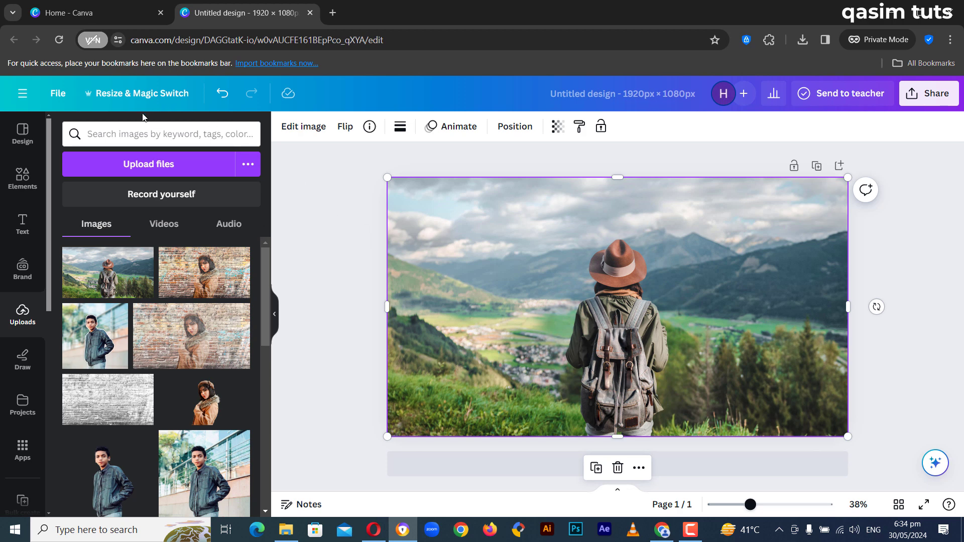
Step: Apply the Breathe photo animation to the hiker cutout, with direction In and the scale at maximum
{"action": "left_click", "coordinate": [626, 298]}
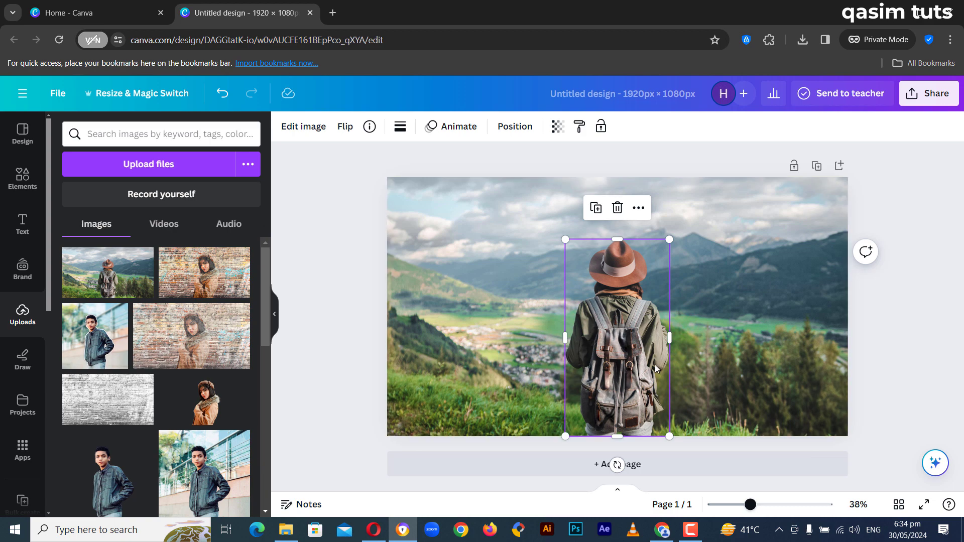
{"action": "left_click", "coordinate": [450, 123]}
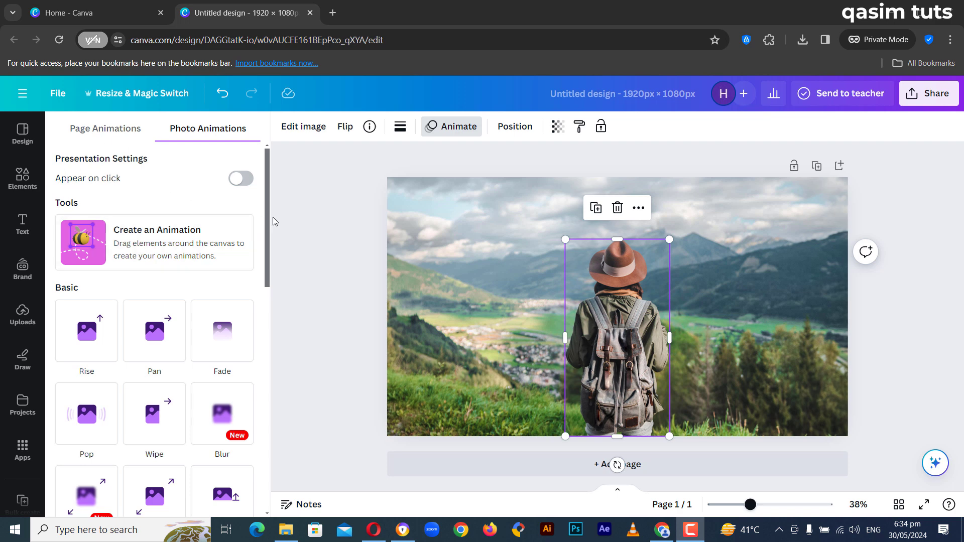
{"action": "left_click_drag", "start_coordinate": [270, 222], "coordinate": [270, 284]}
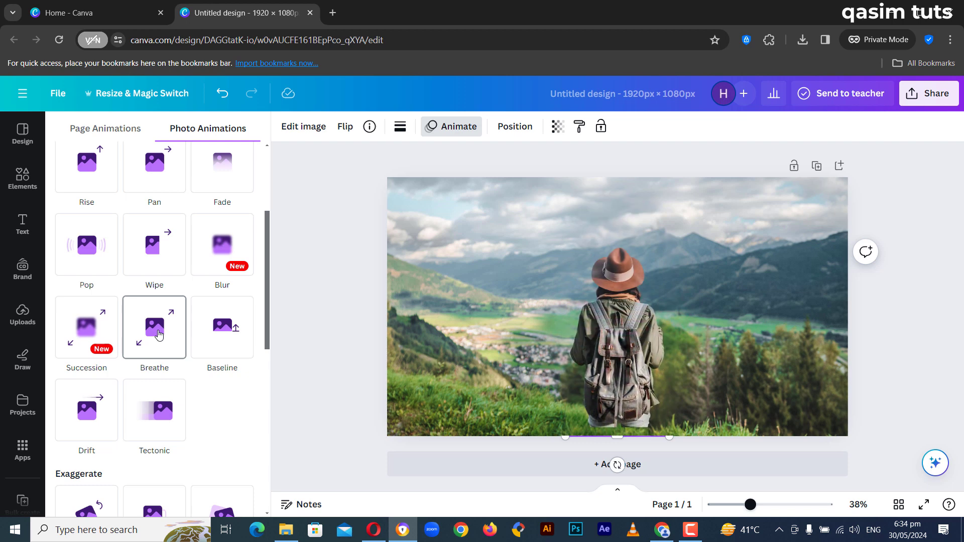
{"action": "left_click", "coordinate": [159, 336]}
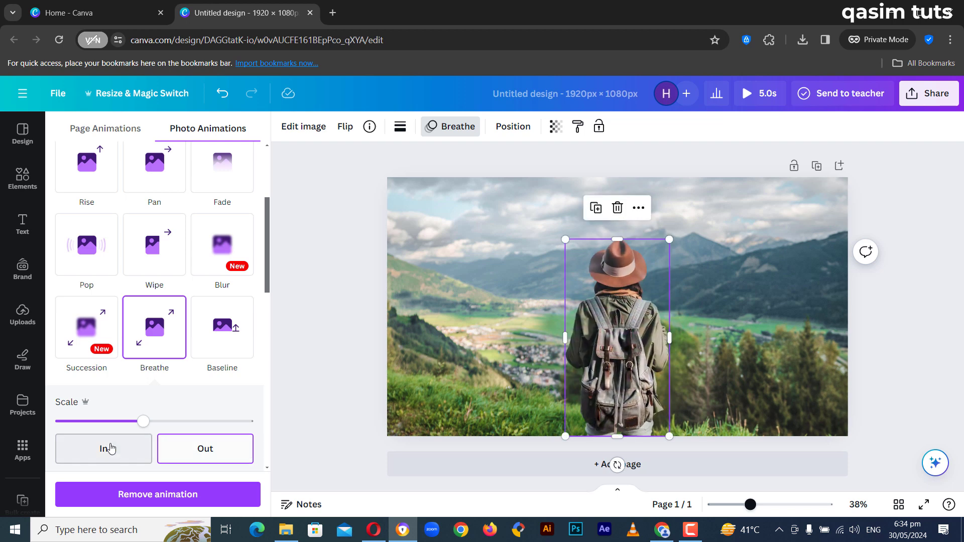
{"action": "left_click", "coordinate": [111, 447]}
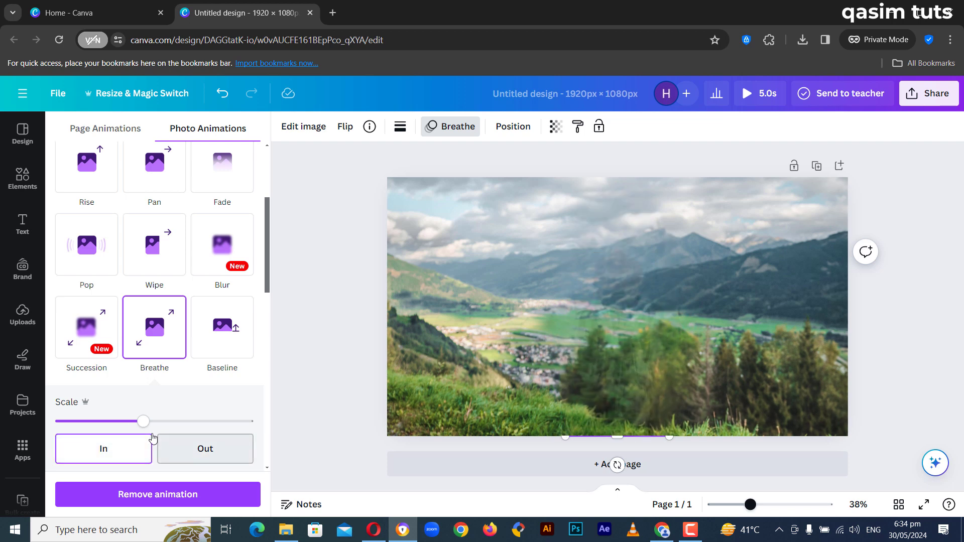
{"action": "left_click_drag", "start_coordinate": [143, 424], "coordinate": [266, 436]}
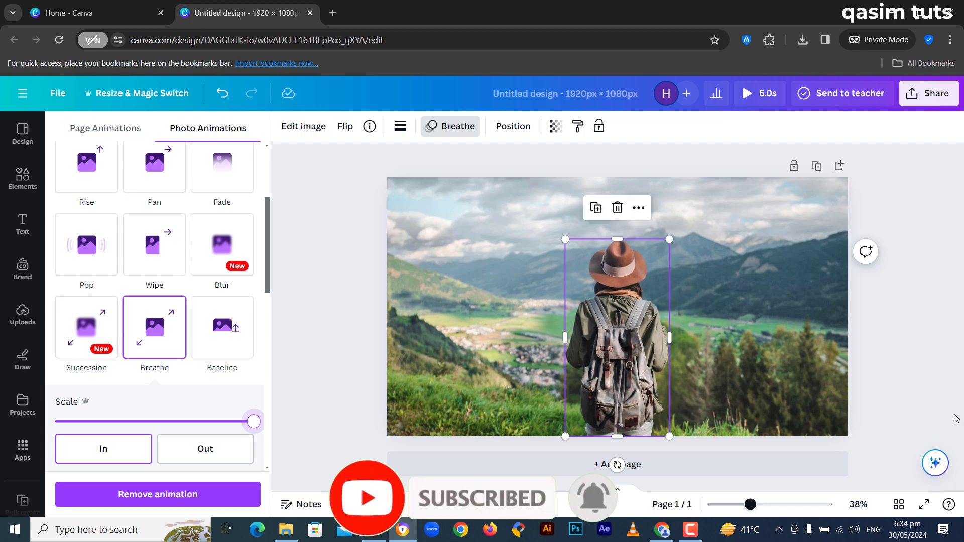
Step: Enlarge the hiker cutout slightly from its lower corners so that it extends past the page's bottom edge
{"action": "left_click", "coordinate": [741, 504]}
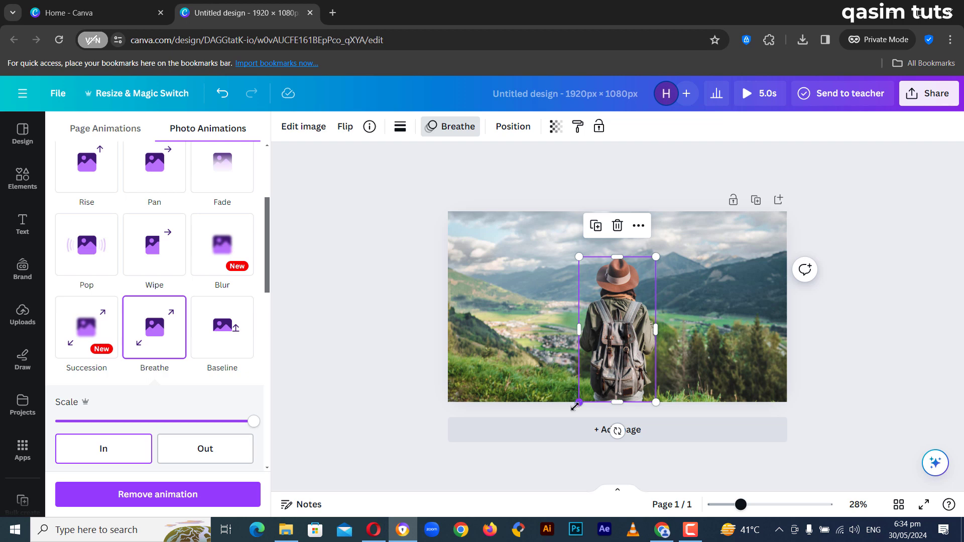
{"action": "left_click_drag", "start_coordinate": [577, 403], "coordinate": [569, 420]}
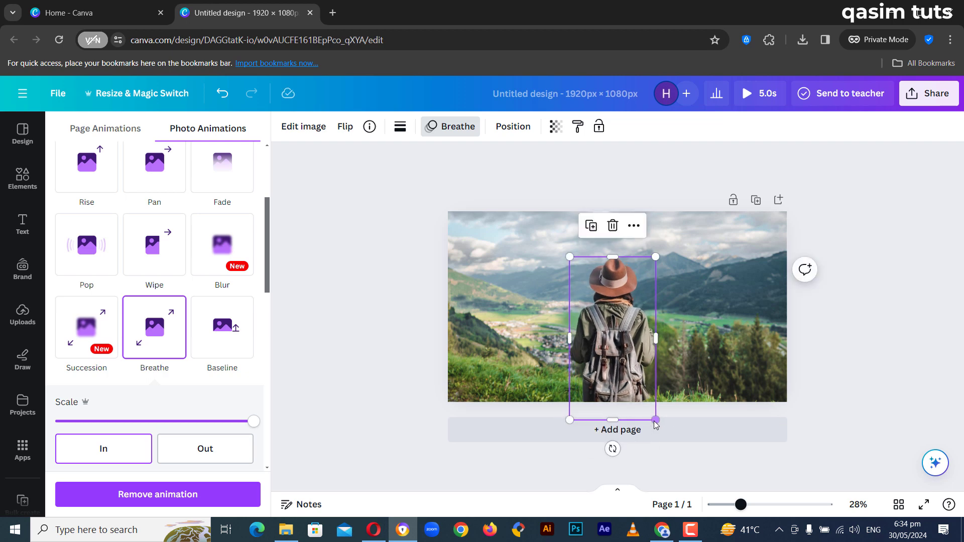
{"action": "left_click_drag", "start_coordinate": [656, 421], "coordinate": [659, 426]}
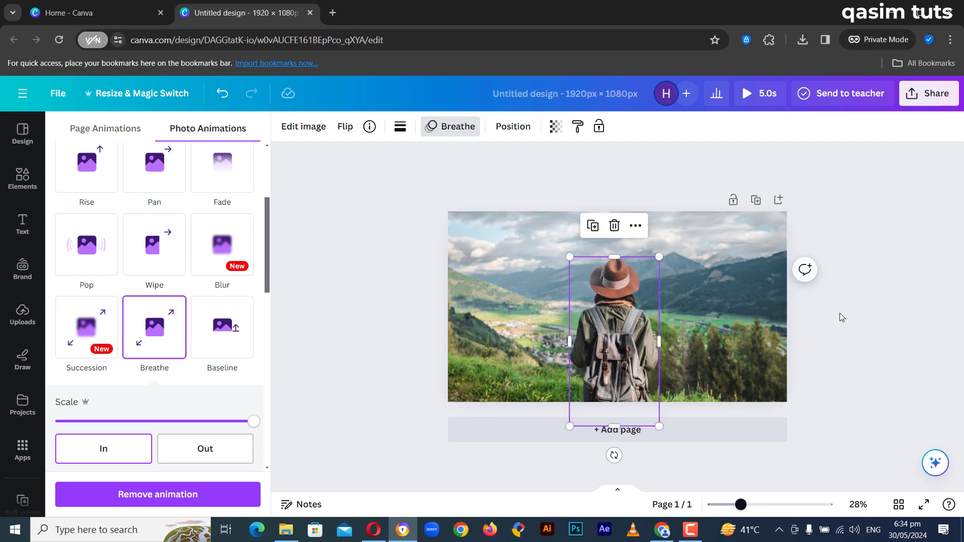
{"action": "left_click", "coordinate": [835, 281]}
Step: Apply the Breathe photo animation to the background image, with direction Out and the scale at maximum
{"action": "left_click", "coordinate": [724, 227]}
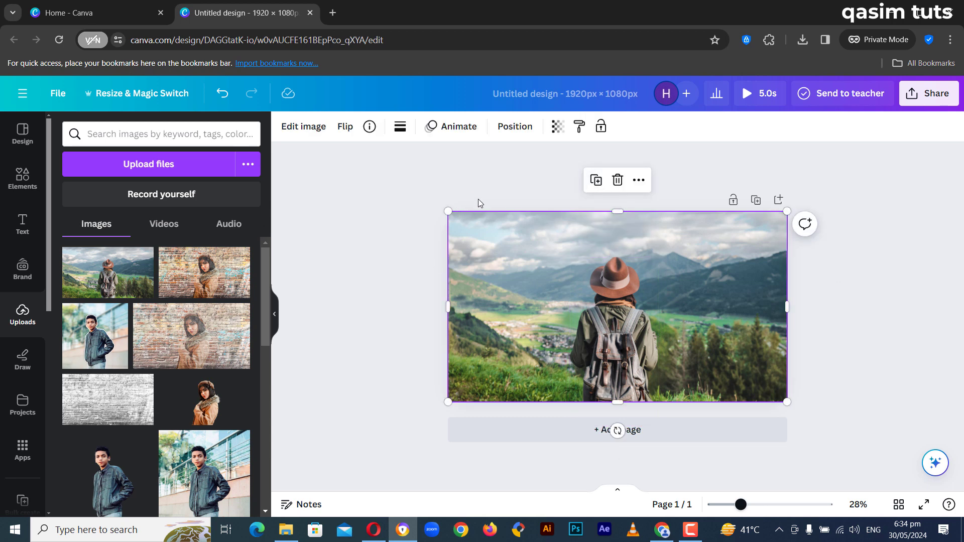
{"action": "left_click", "coordinate": [460, 134]}
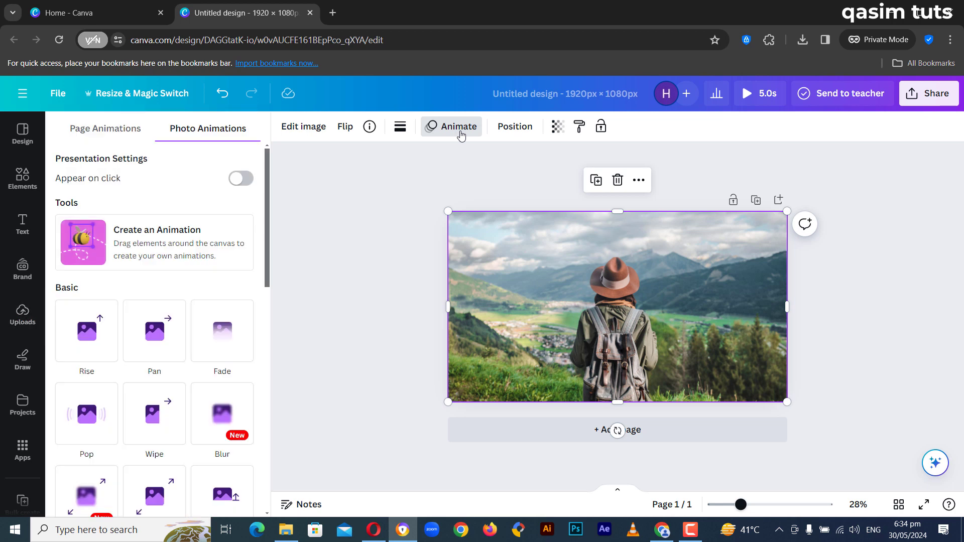
{"action": "left_click_drag", "start_coordinate": [268, 225], "coordinate": [269, 300]}
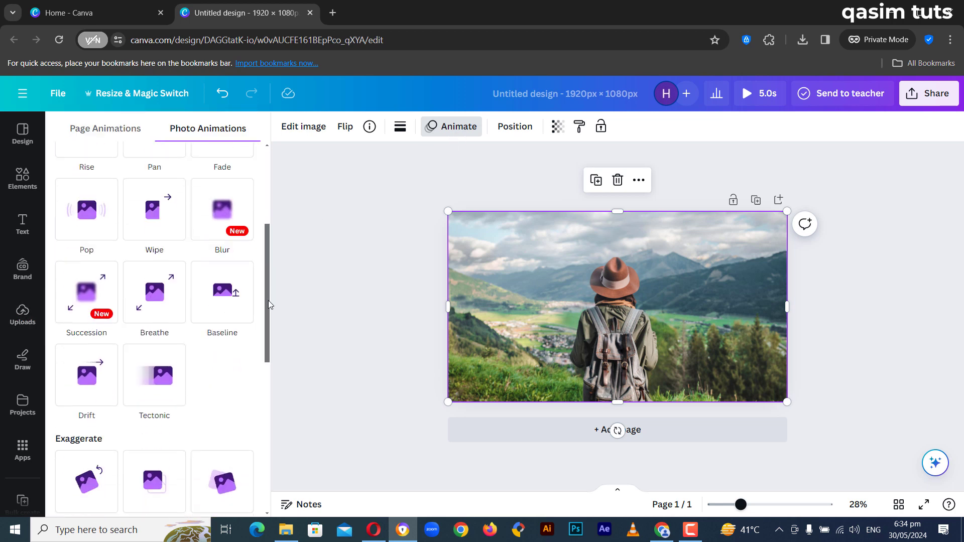
{"action": "left_click", "coordinate": [162, 300]}
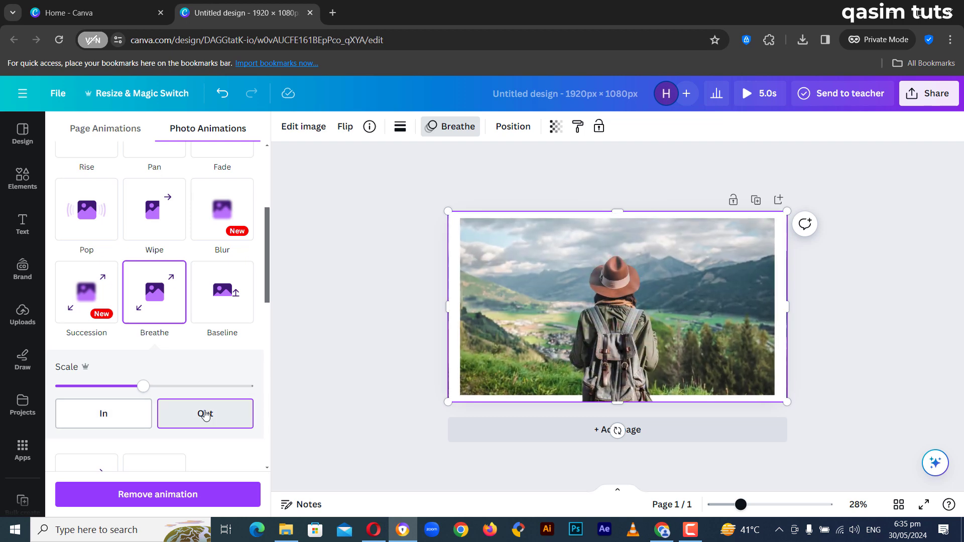
{"action": "left_click_drag", "start_coordinate": [145, 388], "coordinate": [254, 386]}
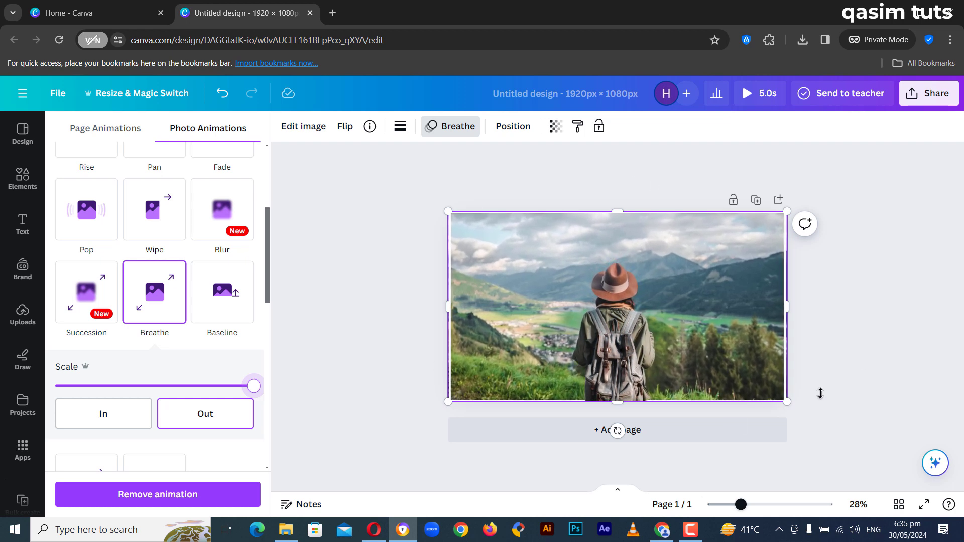
{"action": "key", "text": "Escape"}
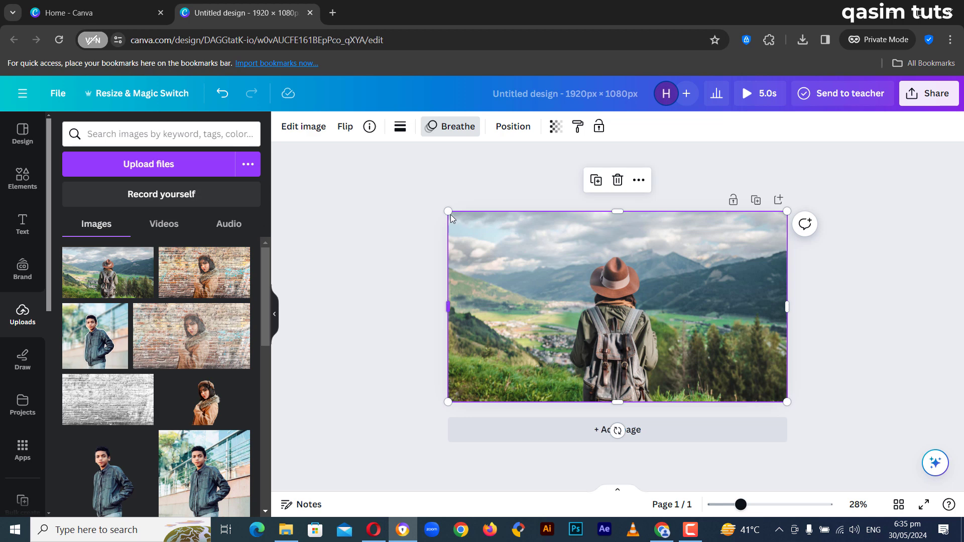
Step: Enlarge the background image slightly from two opposite corners so it extends past all page edges, and preview the animation
{"action": "left_click_drag", "start_coordinate": [446, 210], "coordinate": [423, 197]}
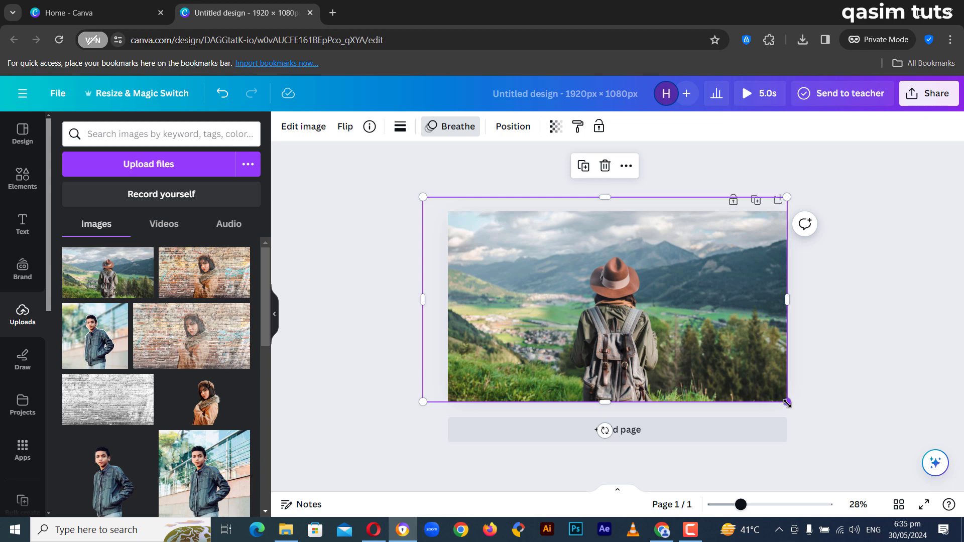
{"action": "left_click_drag", "start_coordinate": [787, 403], "coordinate": [819, 416]}
{"action": "left_click", "coordinate": [867, 310]}
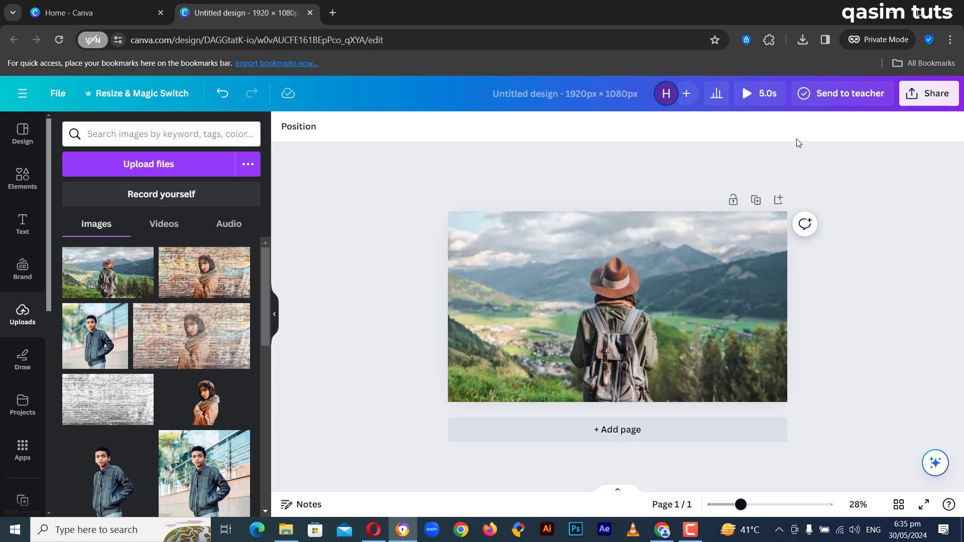
{"action": "left_click", "coordinate": [763, 94]}
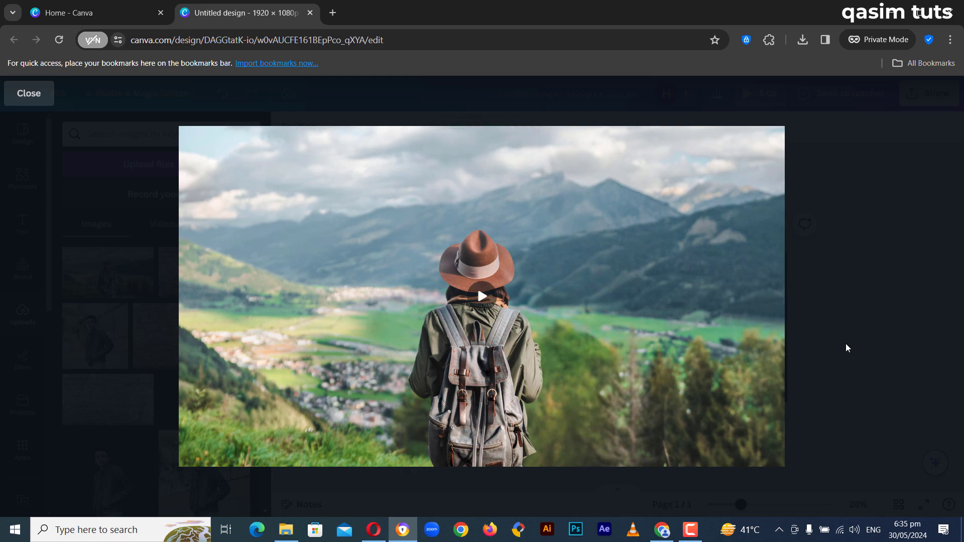
{"action": "left_click", "coordinate": [17, 99]}
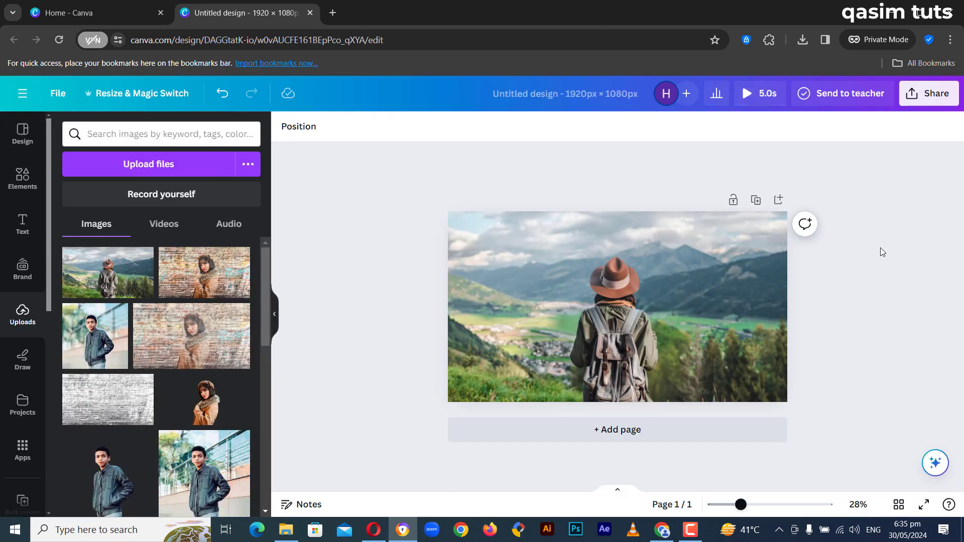
Step: Open the download settings for the finished design from its sharing options
{"action": "left_click", "coordinate": [925, 96]}
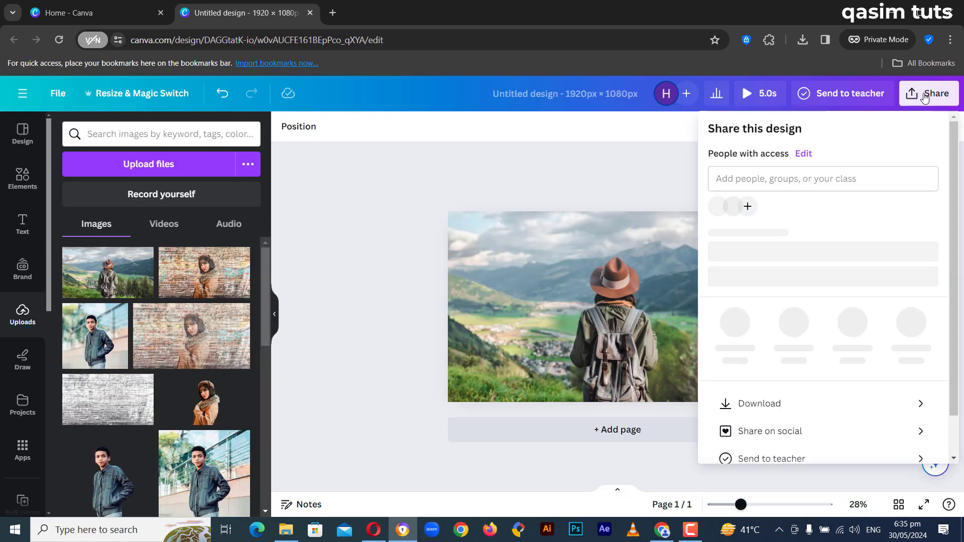
{"action": "scroll", "coordinate": [787, 290], "scroll_direction": "down", "scroll_amount": 1}
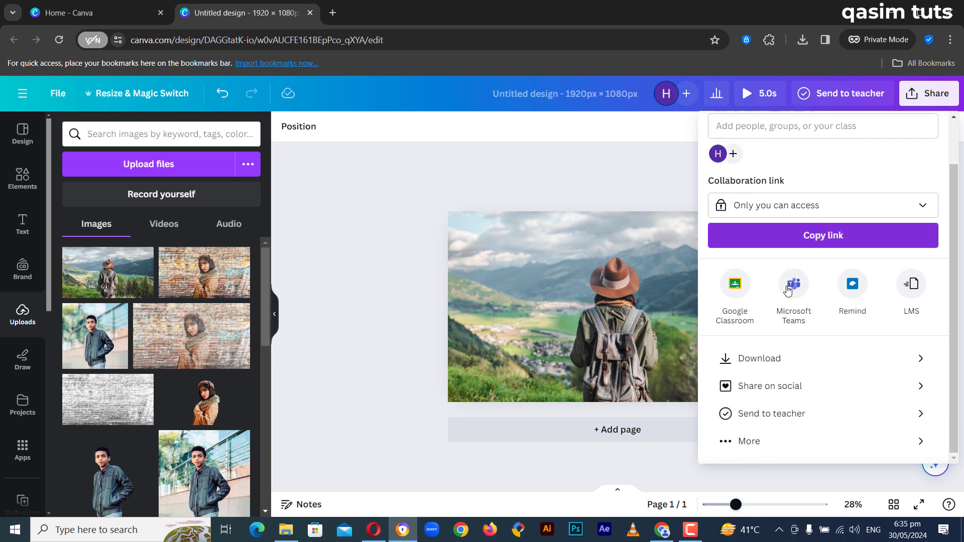
{"action": "left_click", "coordinate": [758, 358]}
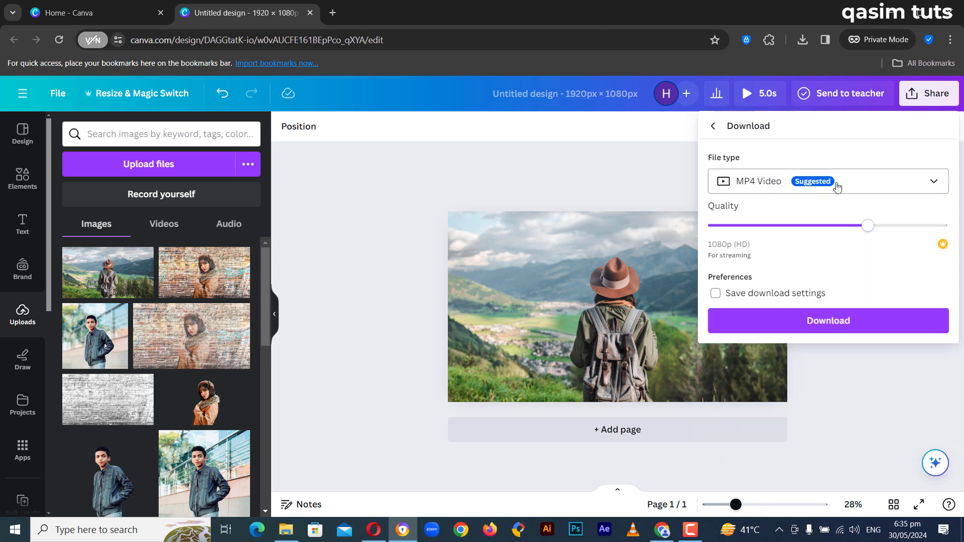